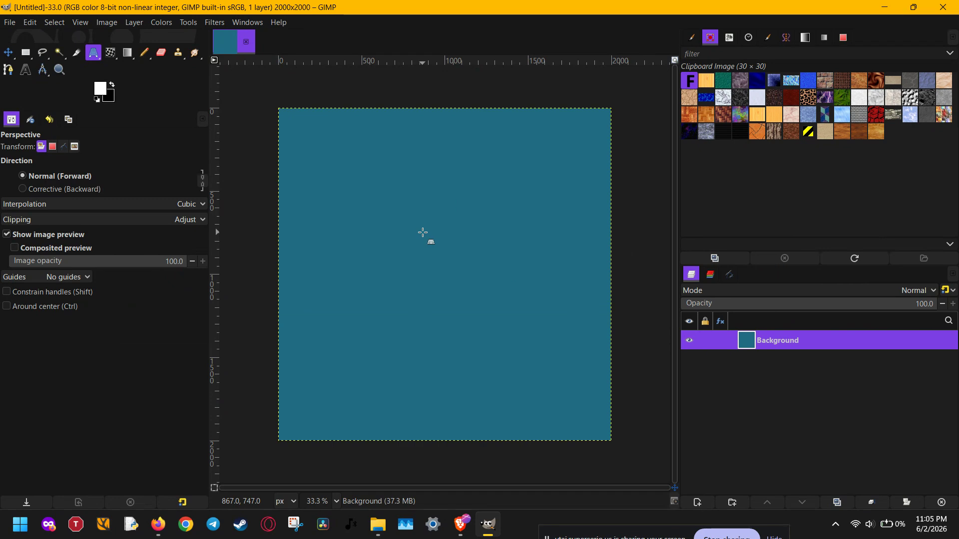
pyautogui.click(10, 22)
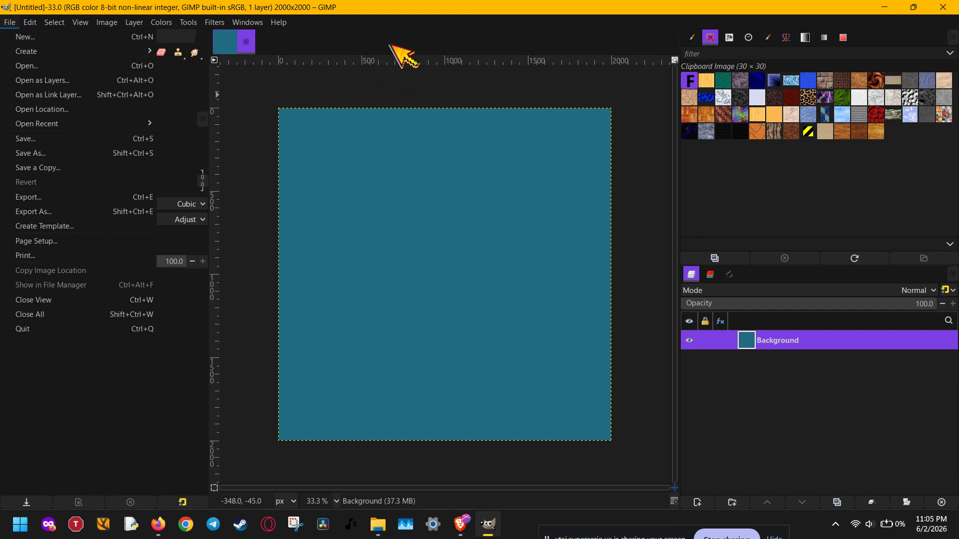
pyautogui.click(402, 10)
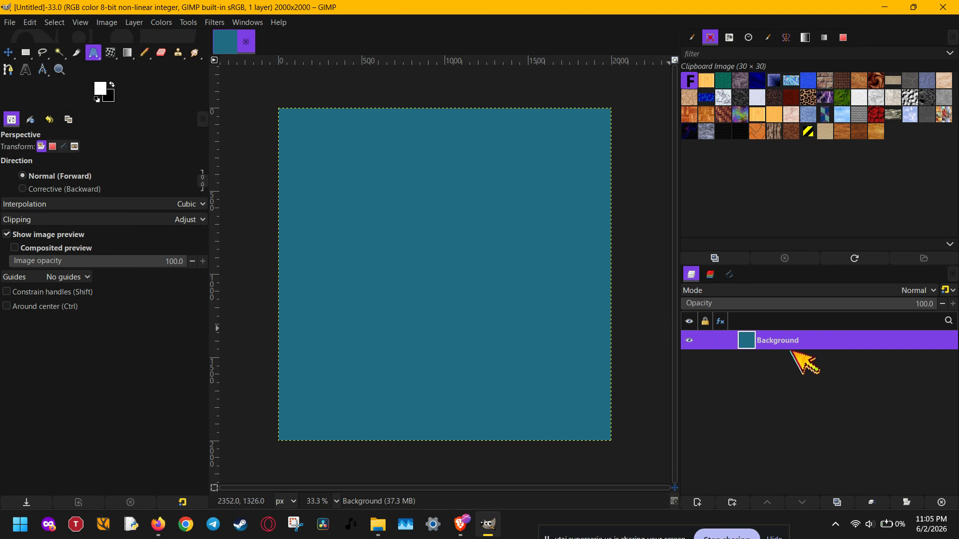
# - Create a new transparent 2000 × 2000 px layer named border above the Background layer
pyautogui.click(697, 503)
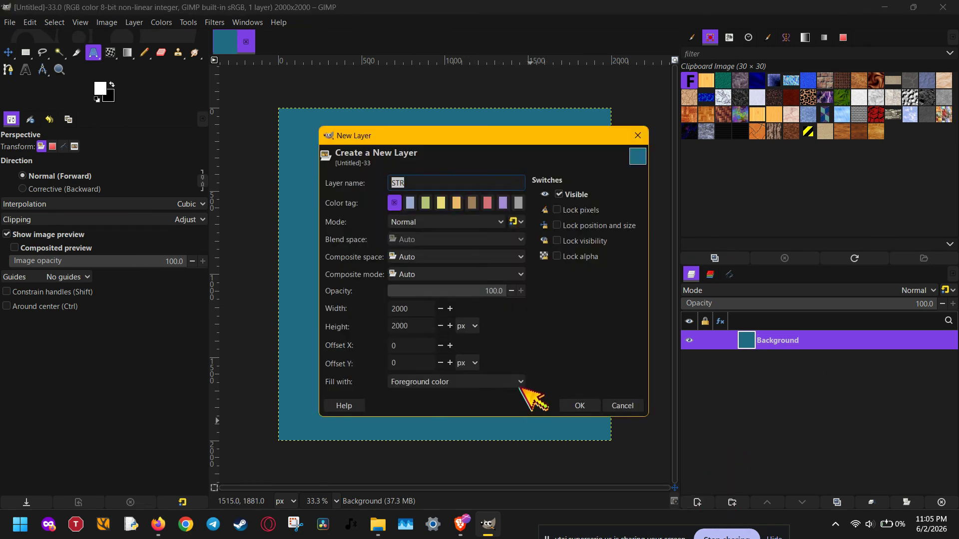
pyautogui.scroll(-2, 519, 382)
pyautogui.scroll(-1, 520, 382)
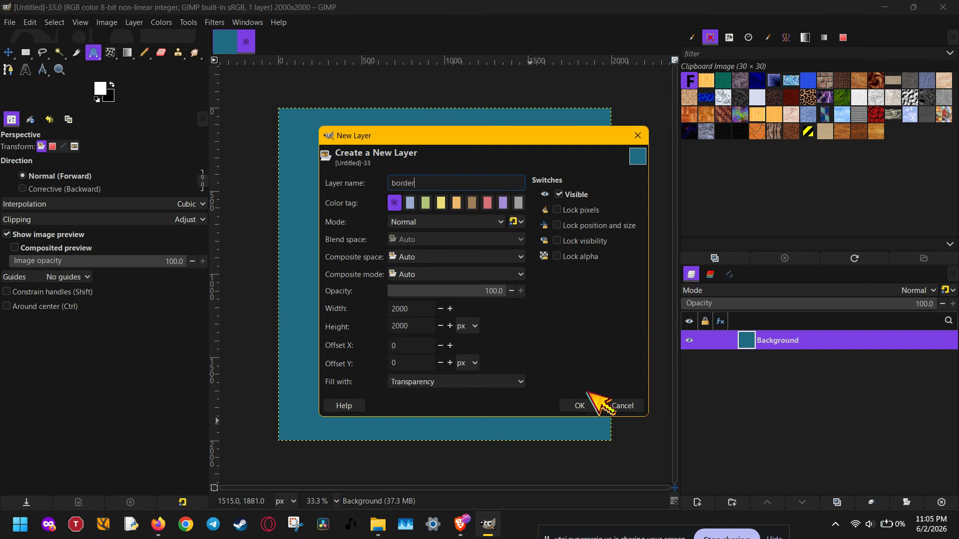
pyautogui.click(580, 404)
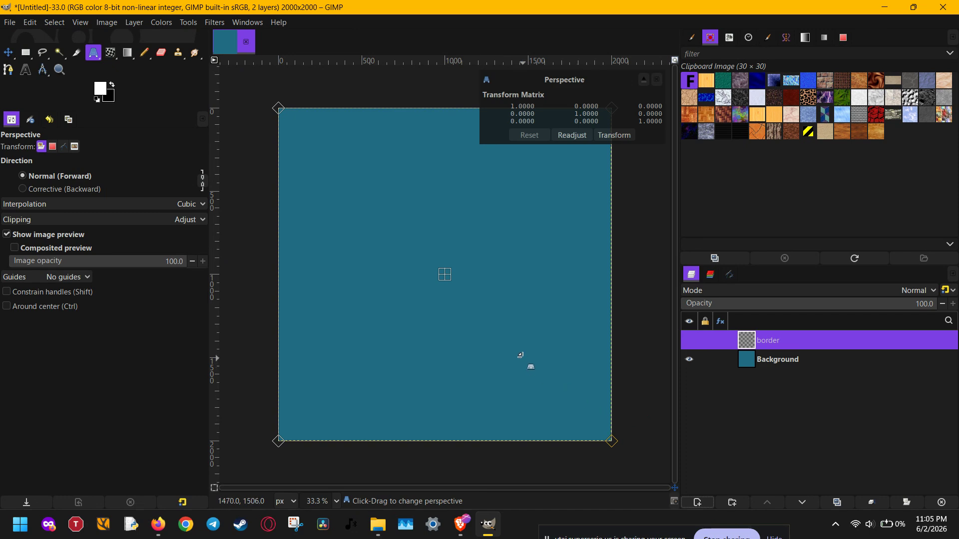
# - Draw a circular selection about 1083 px across with Ellipse Select at a fixed 1:1 ratio, positioned at about 438, 438 px
pyautogui.press('e')
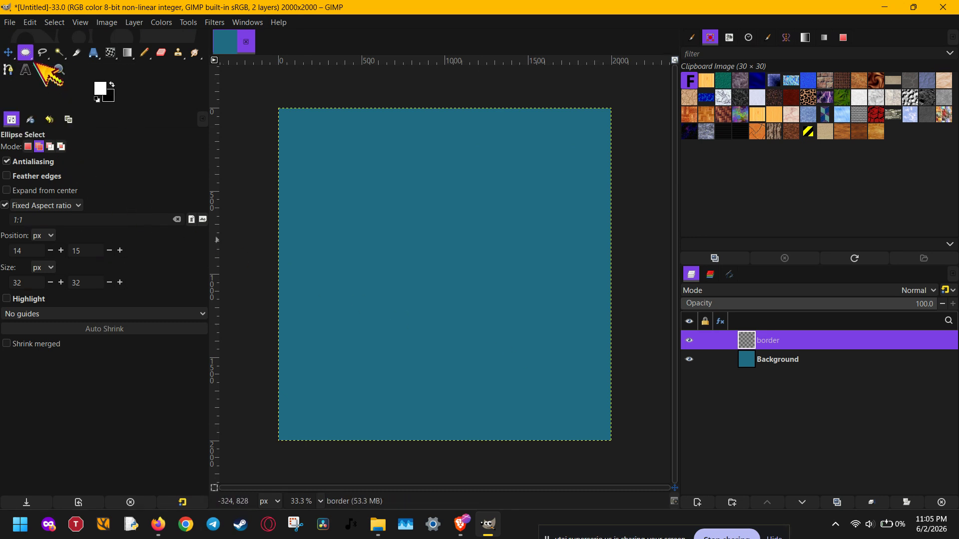
pyautogui.click(187, 23)
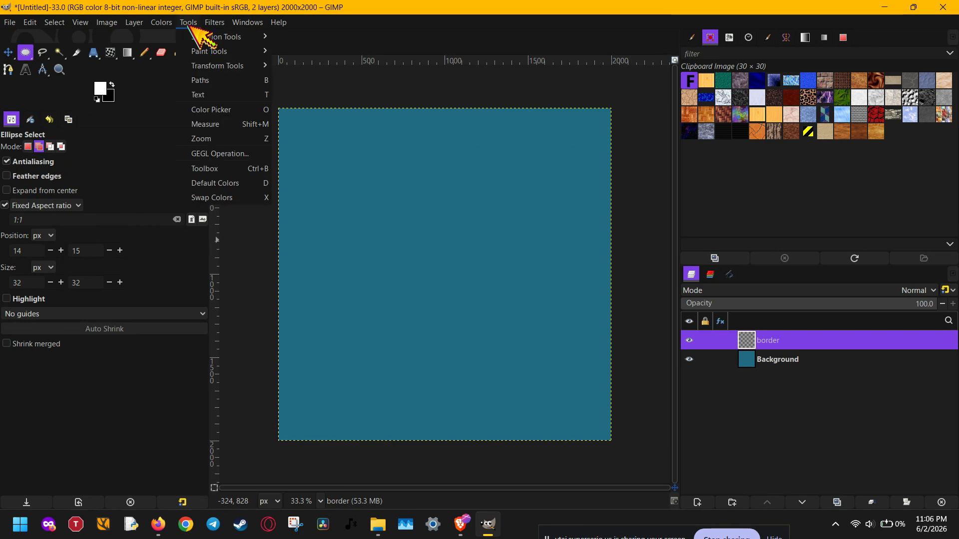
pyautogui.moveTo(215, 37)
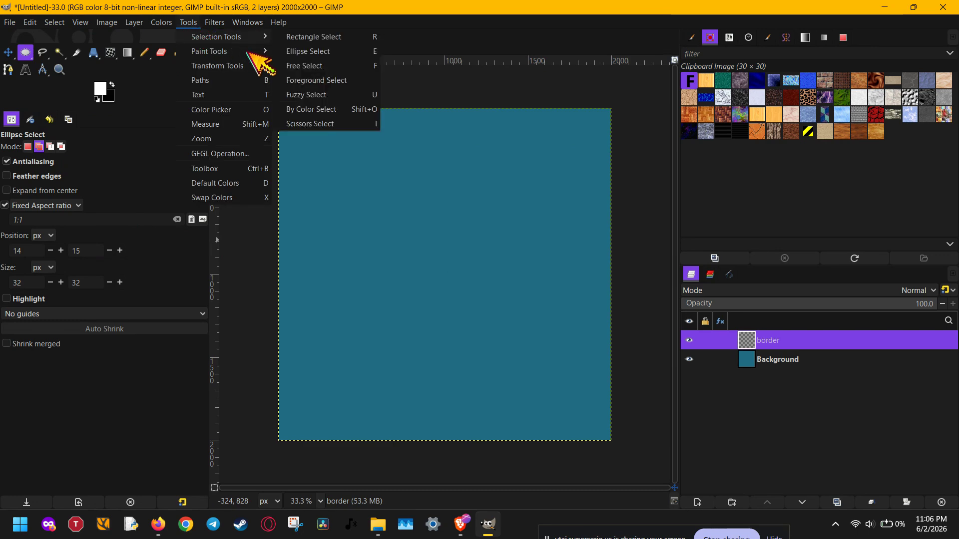
pyautogui.click(378, 51)
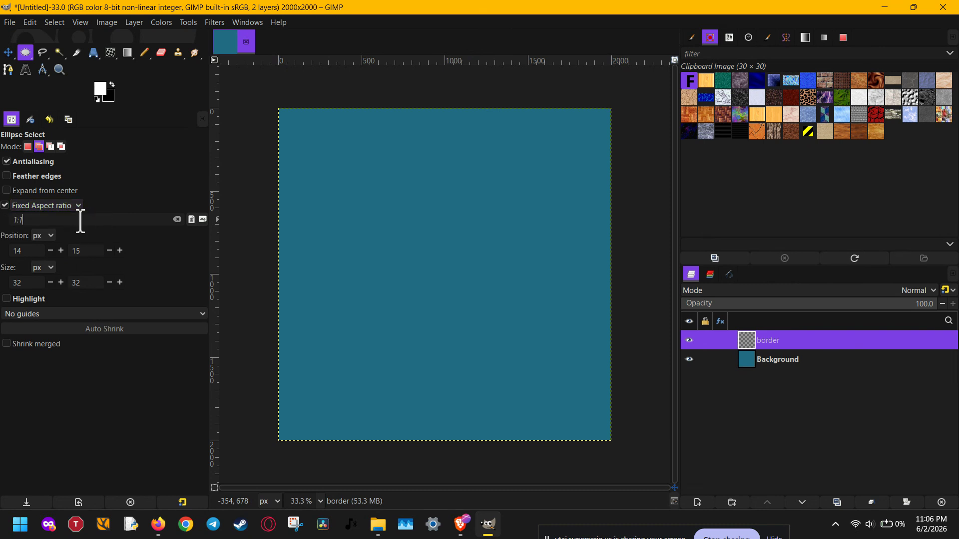
pyautogui.click(80, 220)
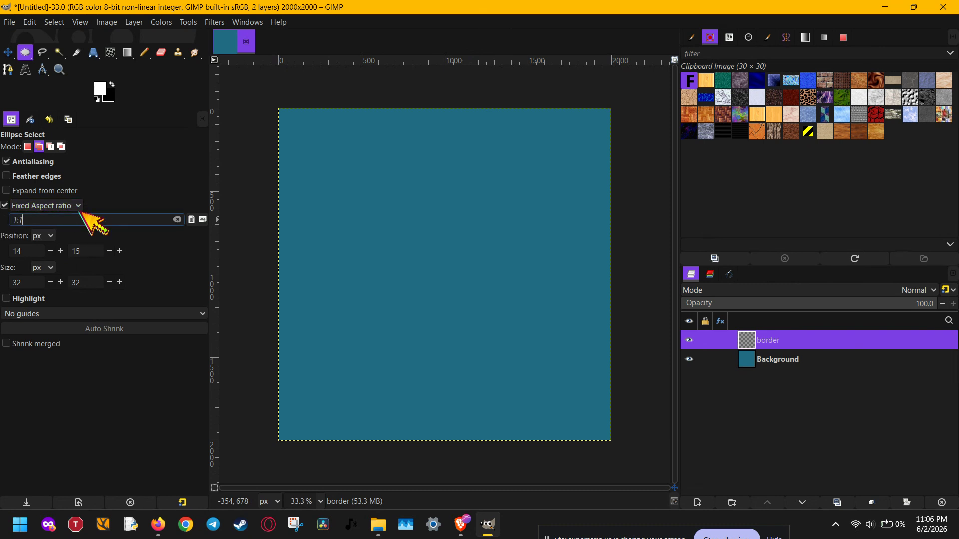
pyautogui.click(86, 210)
pyautogui.click(88, 212)
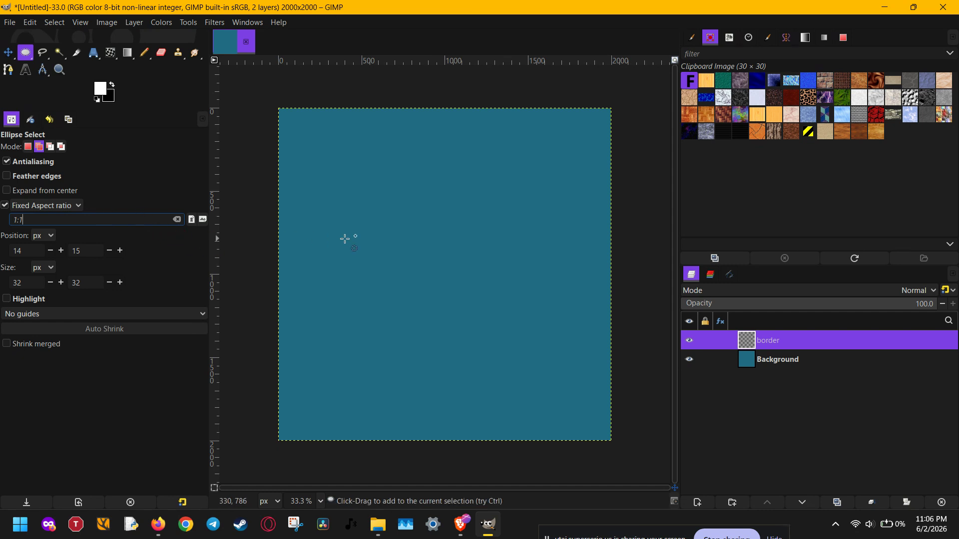
pyautogui.moveTo(351, 195); pyautogui.dragTo(532, 360)
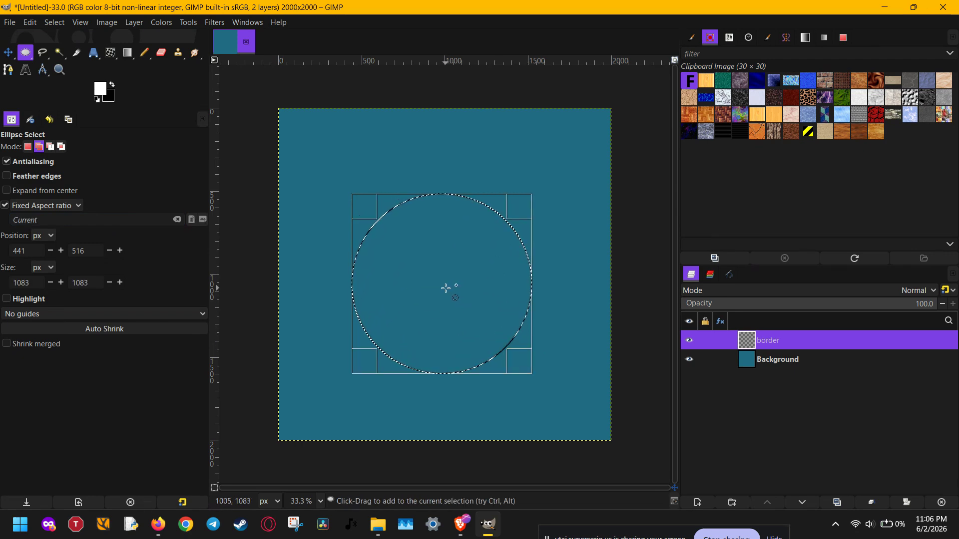
pyautogui.moveTo(445, 285)
pyautogui.mouseDown()
pyautogui.moveTo(446, 259)
pyautogui.moveTo(445, 275)
pyautogui.mouseUp()
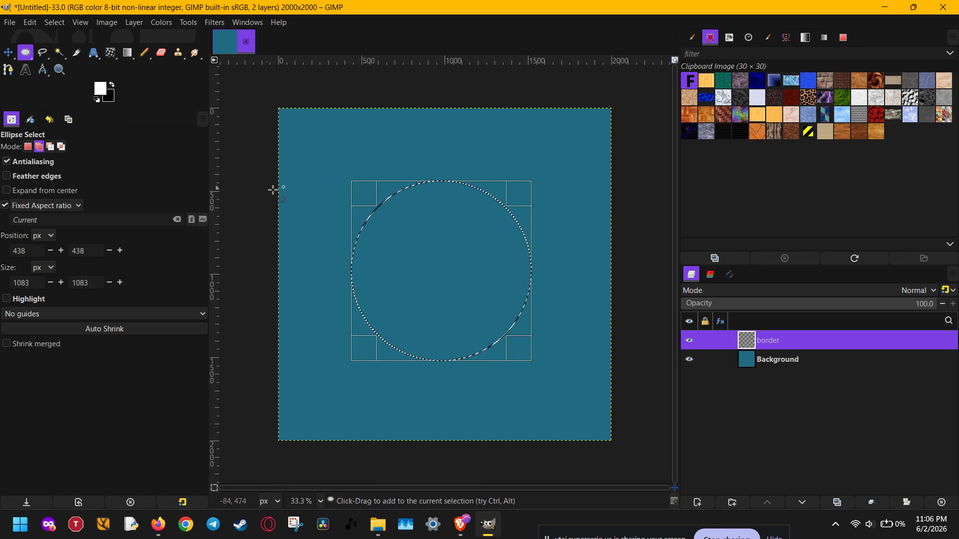
# - Fill the whole circular selection on the border layer with white using Bucket Fill
pyautogui.hotkey('shift', 'b')
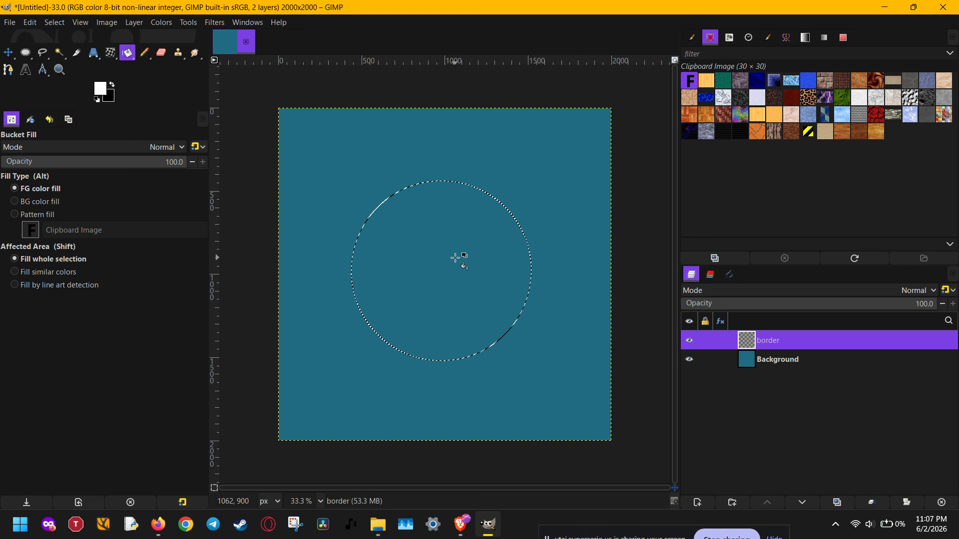
pyautogui.click(101, 89)
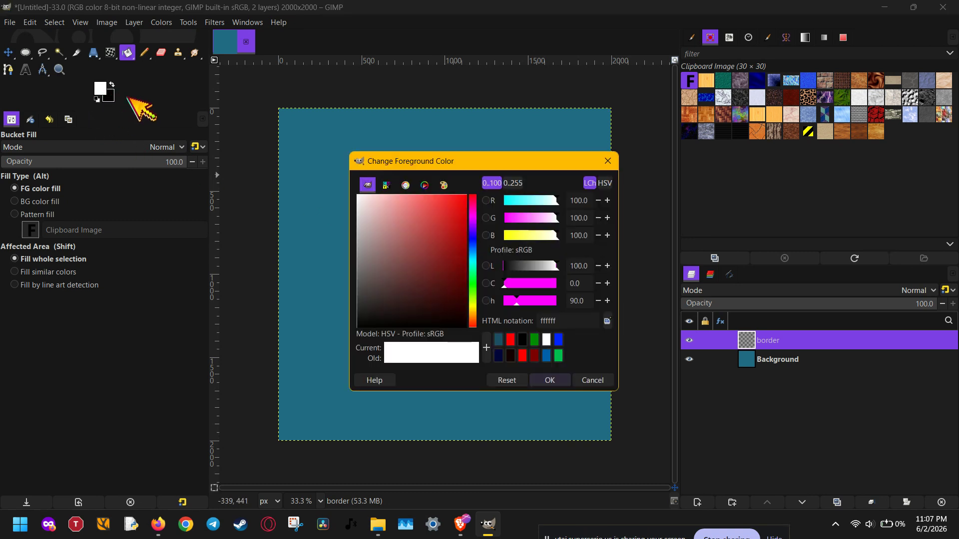
pyautogui.click(550, 380)
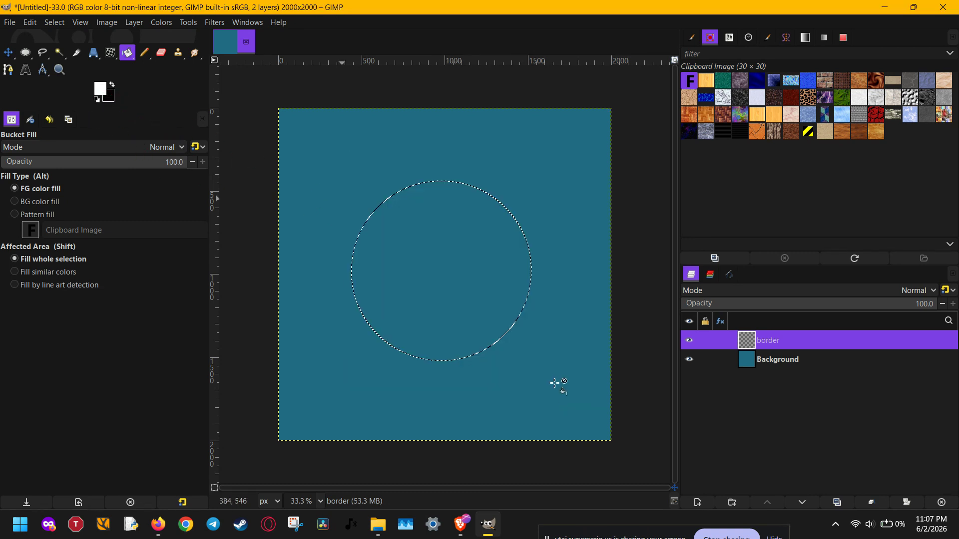
pyautogui.click(449, 288)
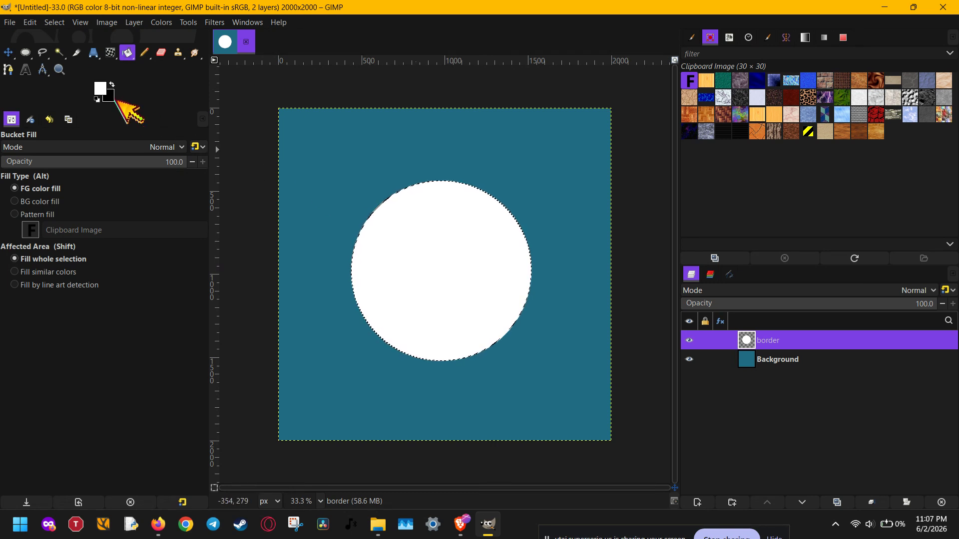
pyautogui.click(30, 22)
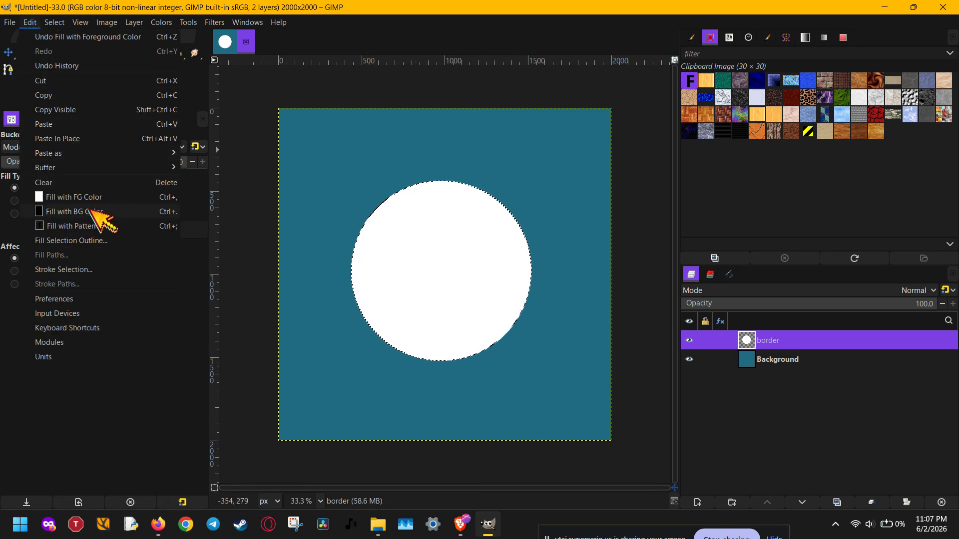
pyautogui.click(92, 269)
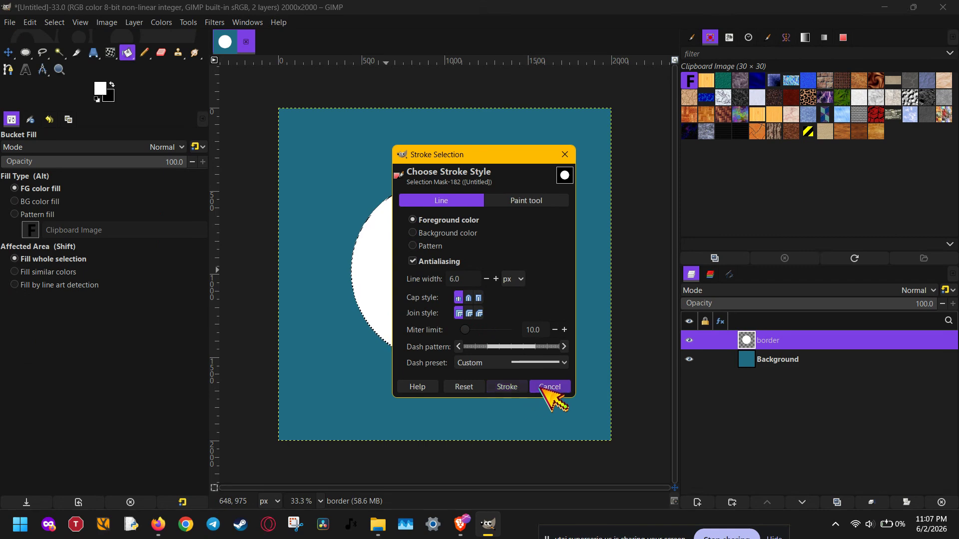
pyautogui.click(507, 387)
# - Set the foreground color to pure red and stroke the circular selection with a solid 6 px line
pyautogui.click(101, 89)
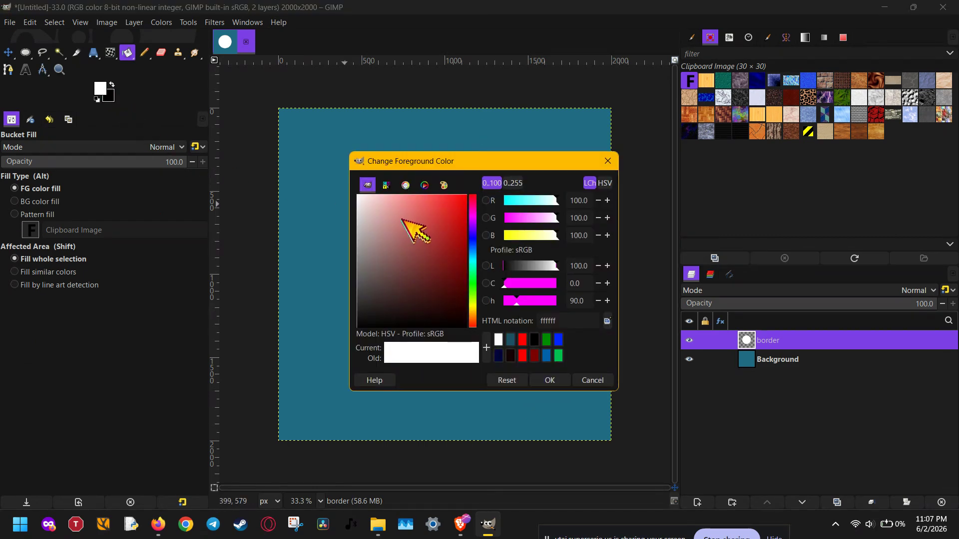
pyautogui.moveTo(413, 225); pyautogui.dragTo(490, 184)
pyautogui.click(551, 381)
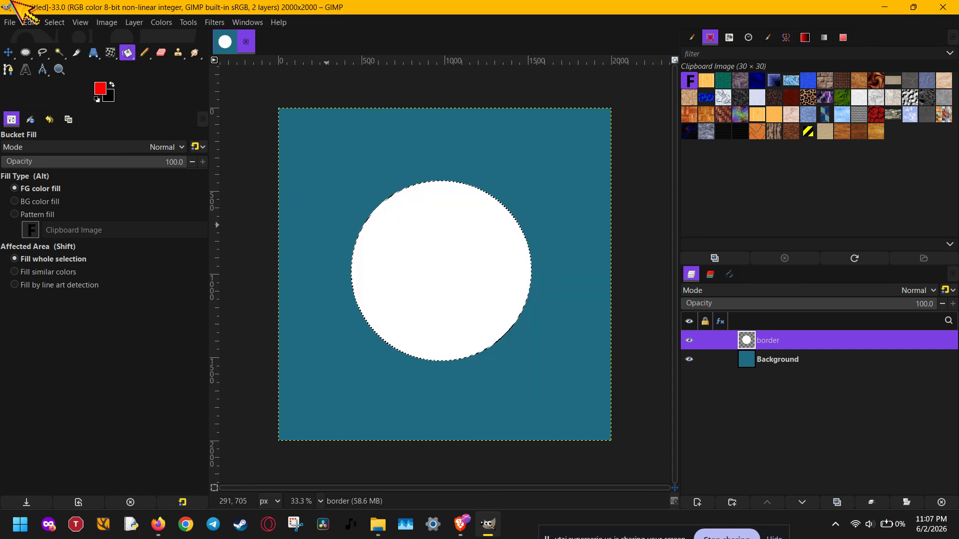
pyautogui.click(30, 22)
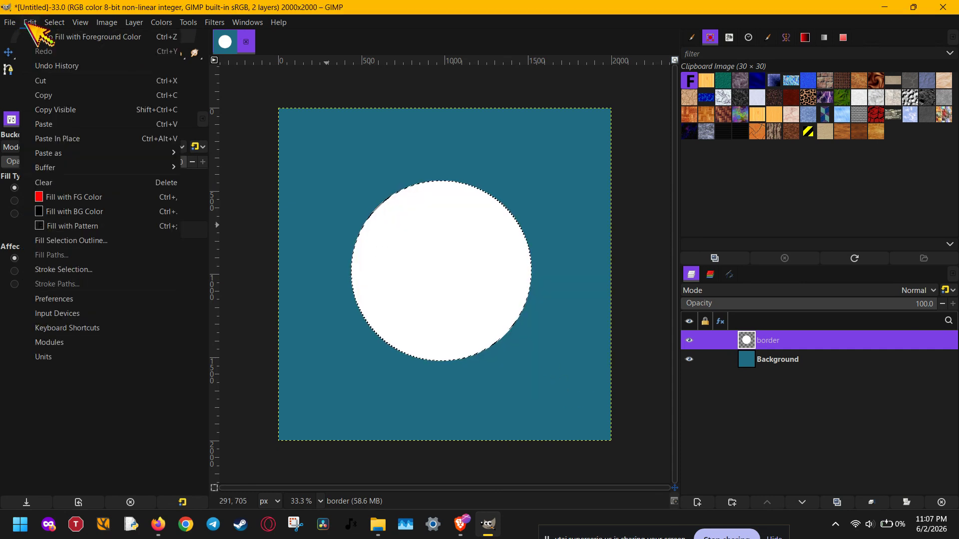
pyautogui.click(102, 270)
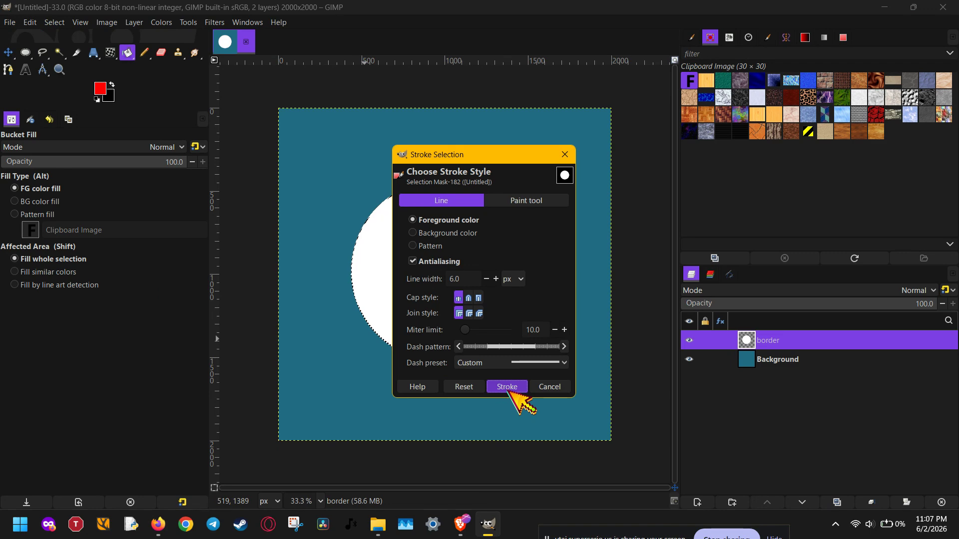
pyautogui.click(509, 389)
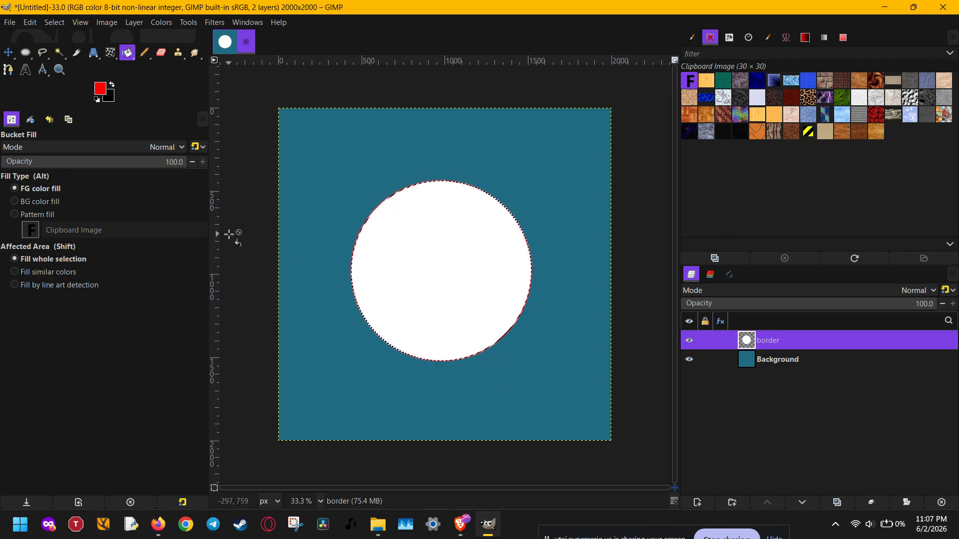
# - Deselect the circle to inspect its red outline up close, and undo the deselection
pyautogui.click(53, 22)
pyautogui.click(77, 51)
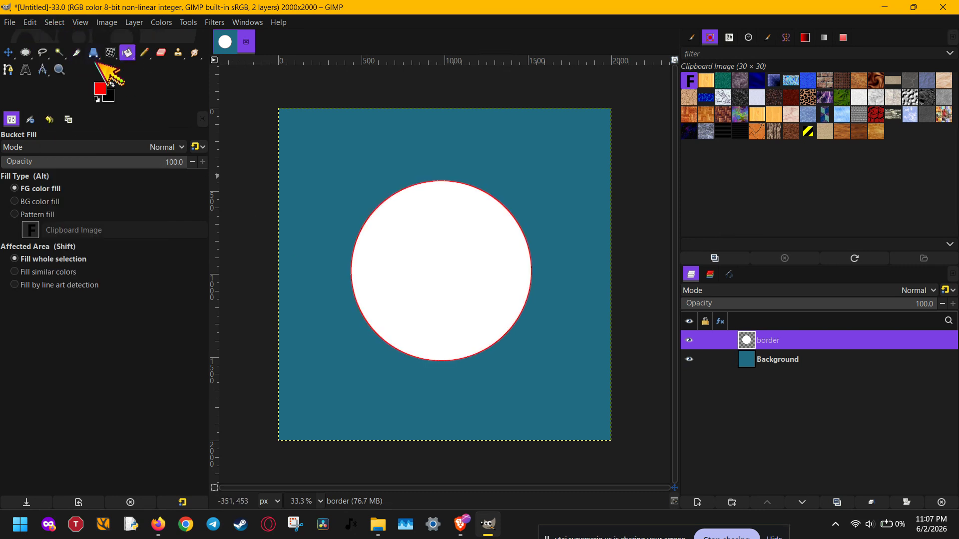
pyautogui.keyDown('ctrl'); pyautogui.scroll(10, 359, 231); pyautogui.keyUp('ctrl')
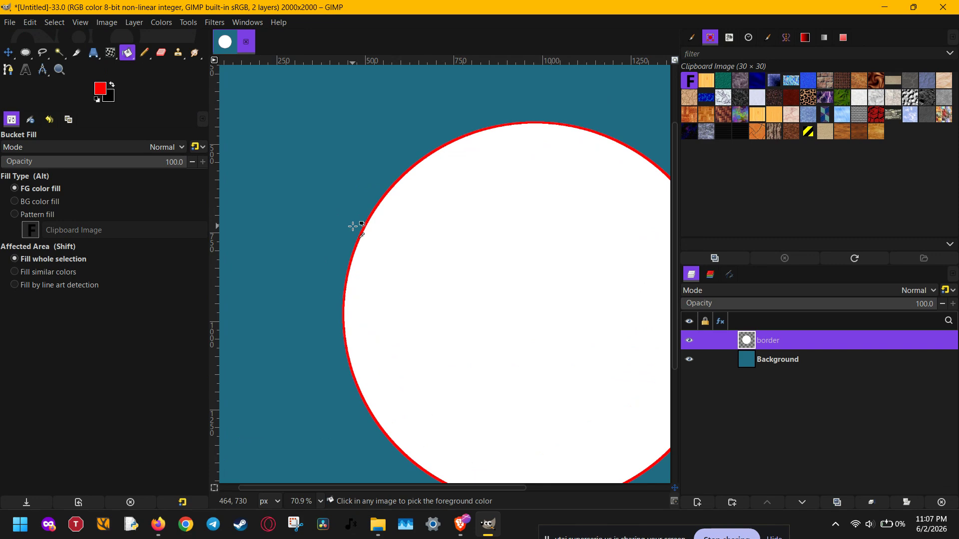
pyautogui.keyDown('ctrl'); pyautogui.scroll(5, 357, 227); pyautogui.keyUp('ctrl')
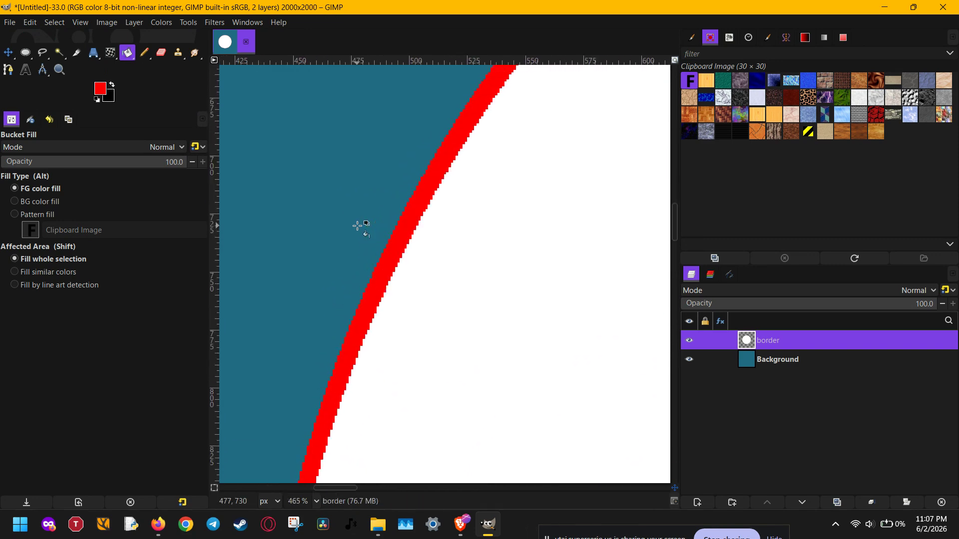
pyautogui.keyDown('ctrl'); pyautogui.scroll(-6, 358, 226); pyautogui.keyUp('ctrl')
pyautogui.keyDown('ctrl'); pyautogui.scroll(-8, 358, 226); pyautogui.keyUp('ctrl')
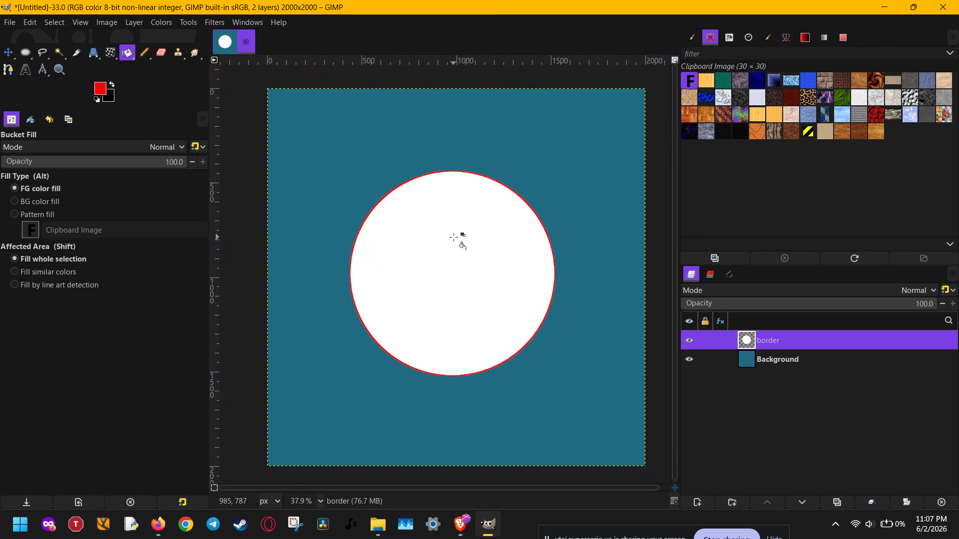
pyautogui.hotkey('ctrl', 'z')
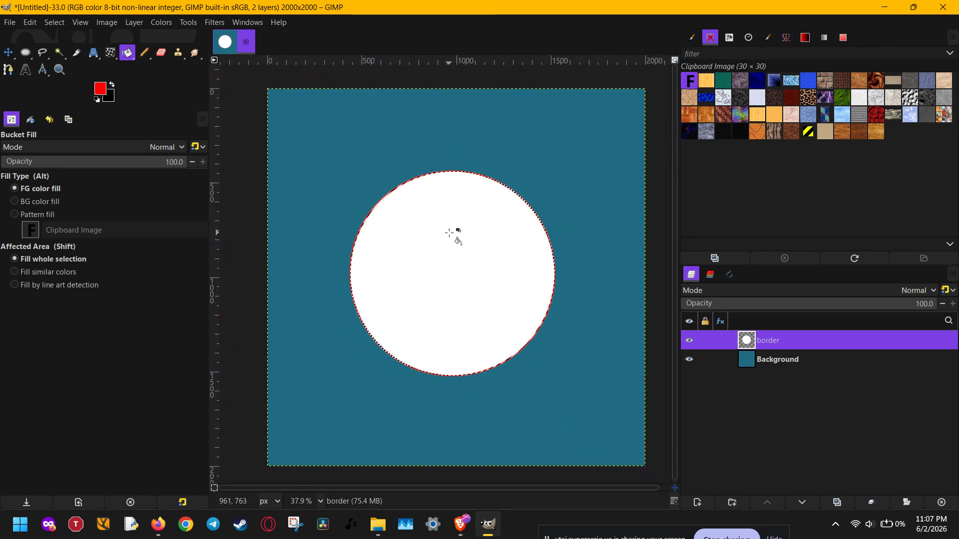
# - Stroke the circular selection again with a thicker line in the red foreground color and deselect it
pyautogui.click(31, 22)
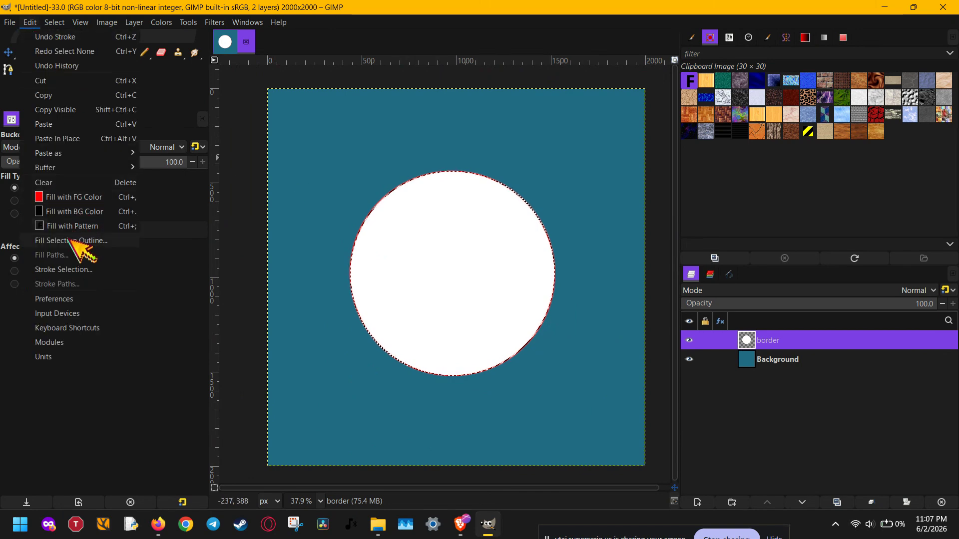
pyautogui.click(59, 270)
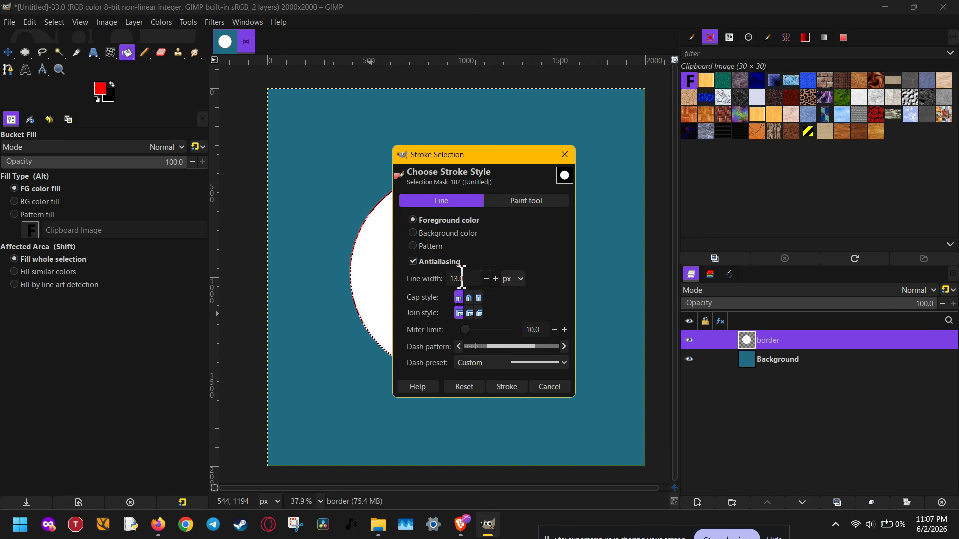
pyautogui.scroll(5, 462, 278)
pyautogui.click(514, 387)
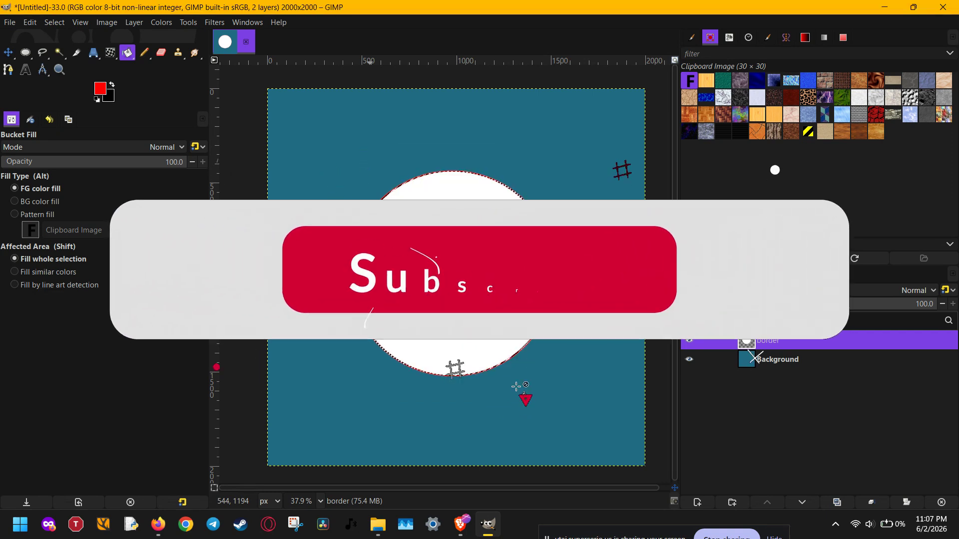
pyautogui.hotkey('ctrl', 'shift', 'a')
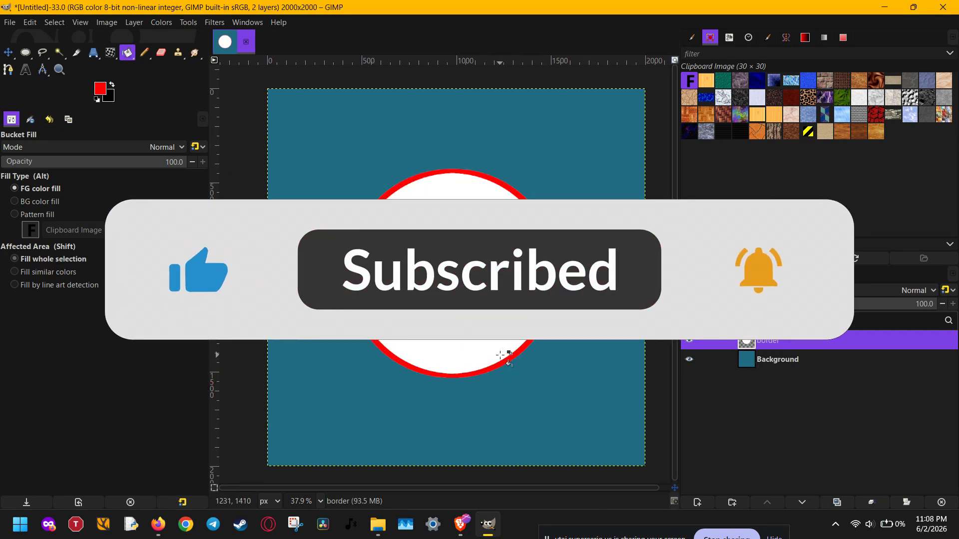